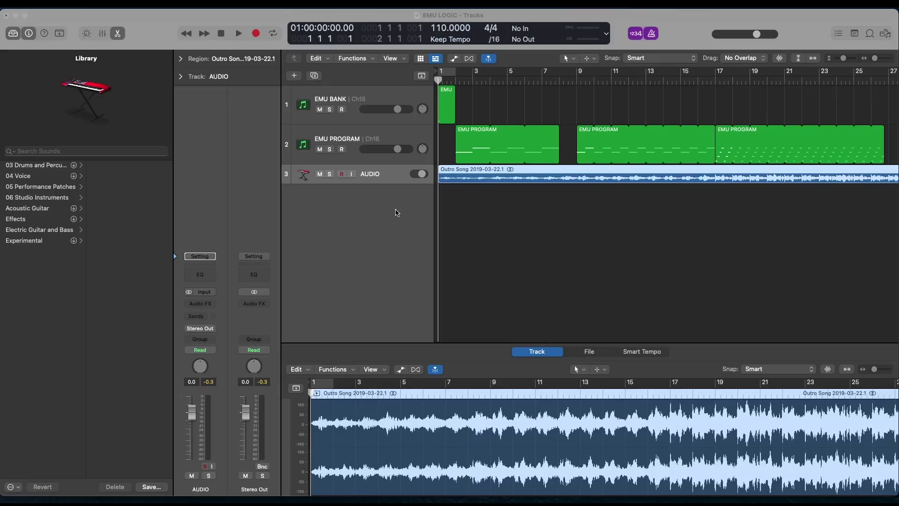
# - Show the EMU PROGRAM track's notes in the Piano Roll and bring up the EMU window from the Dock
pyautogui.click(376, 178)
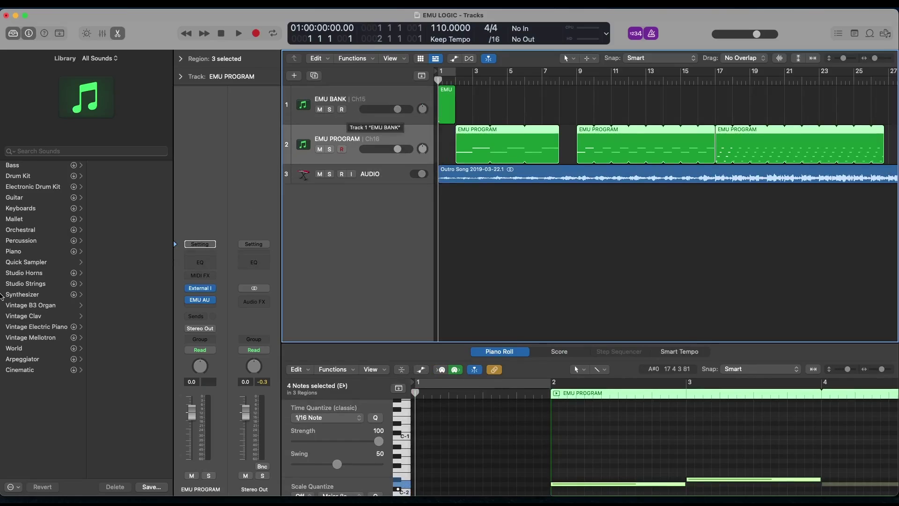
pyautogui.click(10, 190)
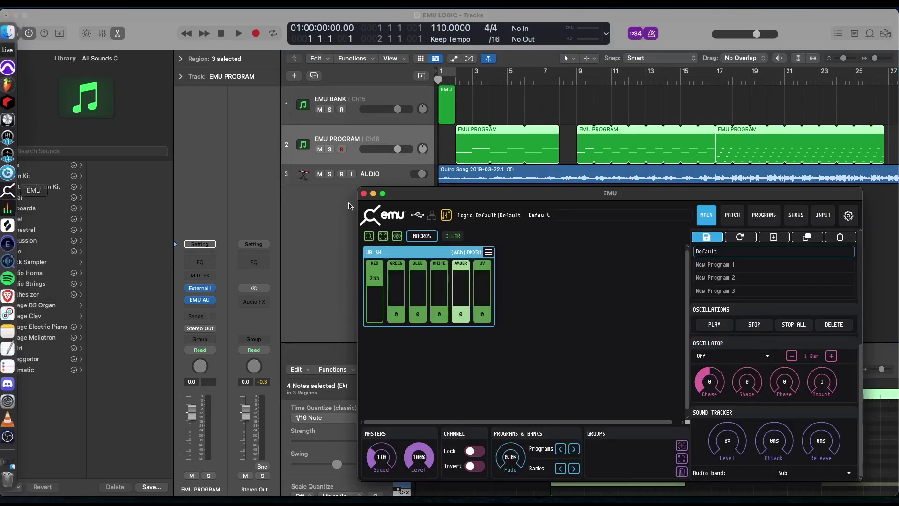
pyautogui.moveTo(556, 198); pyautogui.dragTo(544, 183)
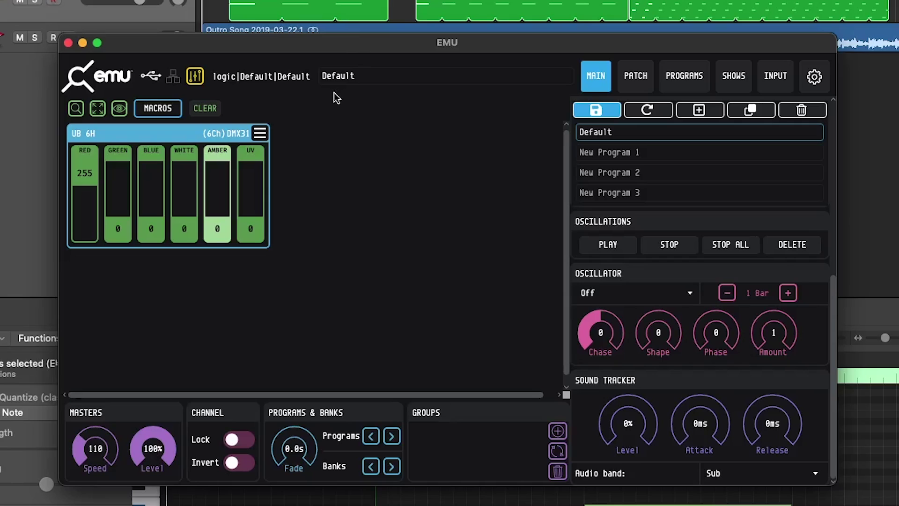
pyautogui.click(190, 133)
pyautogui.click(95, 196)
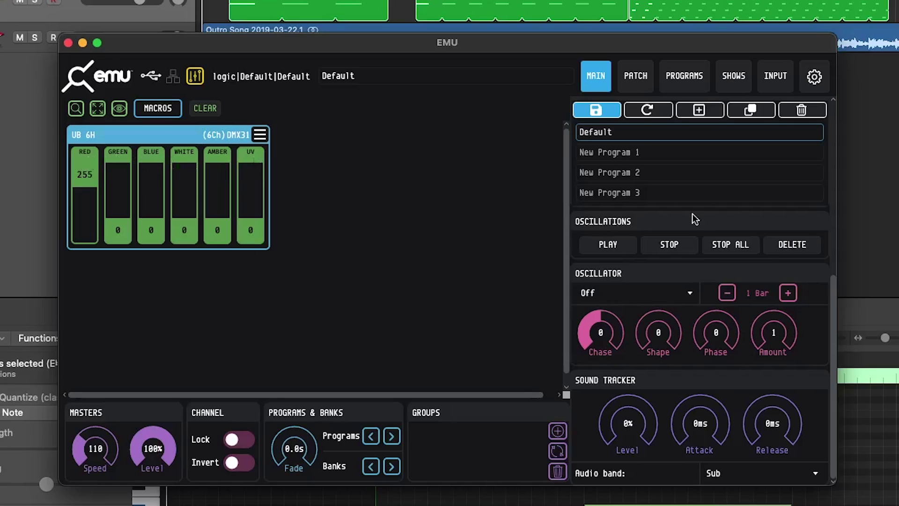
pyautogui.click(633, 86)
# - Set EMU's MIDI port to mioXL DIN 1, with Banks on channel 15 and Programs on channel 16
pyautogui.click(810, 76)
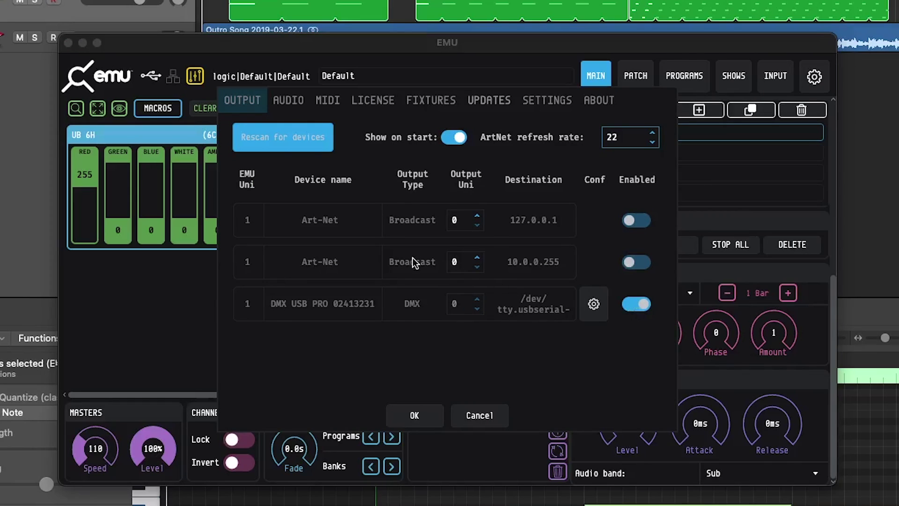
pyautogui.click(328, 101)
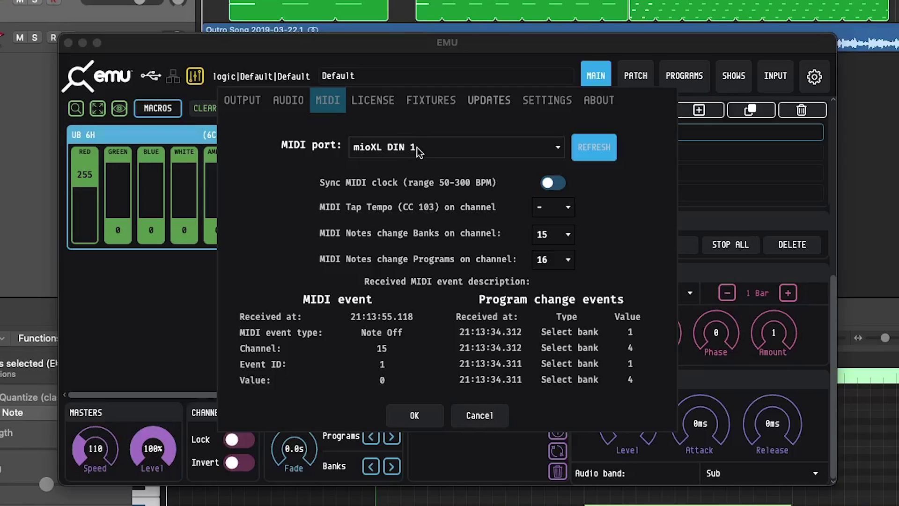
pyautogui.moveTo(452, 234)
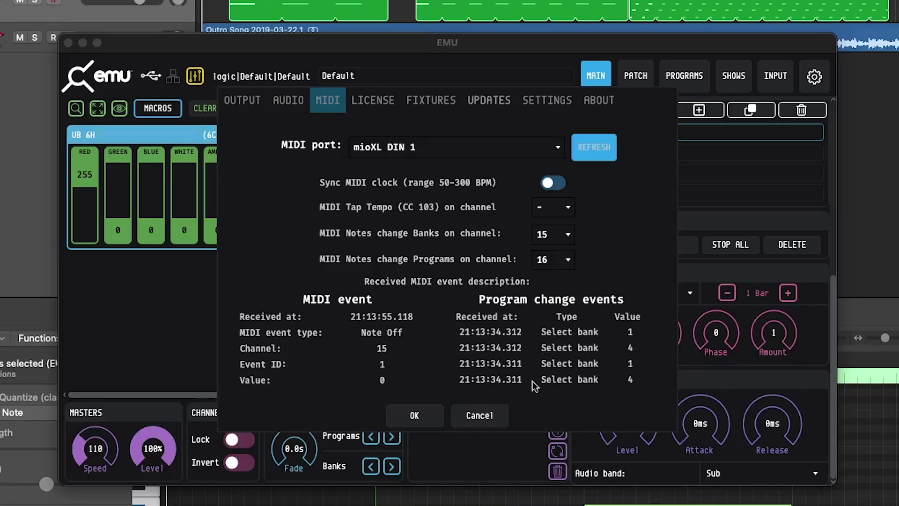
pyautogui.click(424, 416)
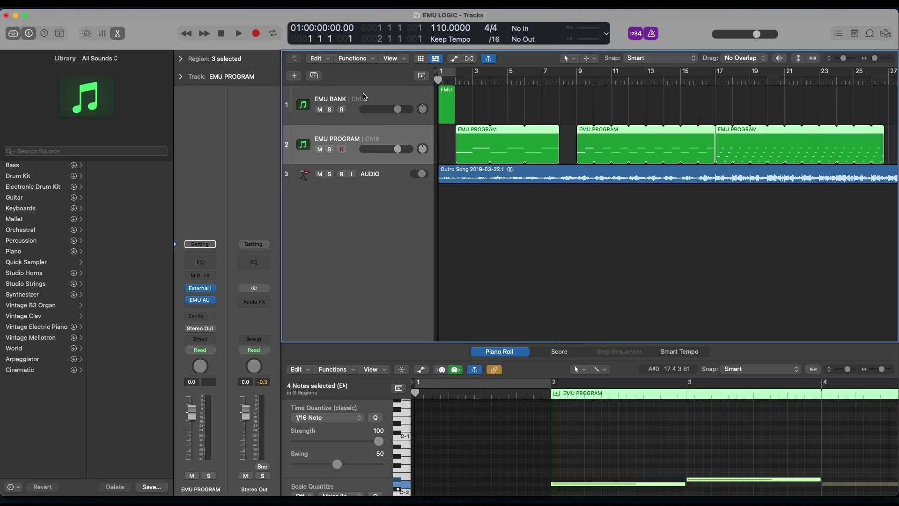
# - Compare the EMU BANK and EMU PROGRAM tracks in the editor, ending on EMU BANK's External Instrument
pyautogui.click(364, 96)
pyautogui.click(347, 143)
pyautogui.click(369, 93)
pyautogui.click(359, 136)
pyautogui.click(330, 101)
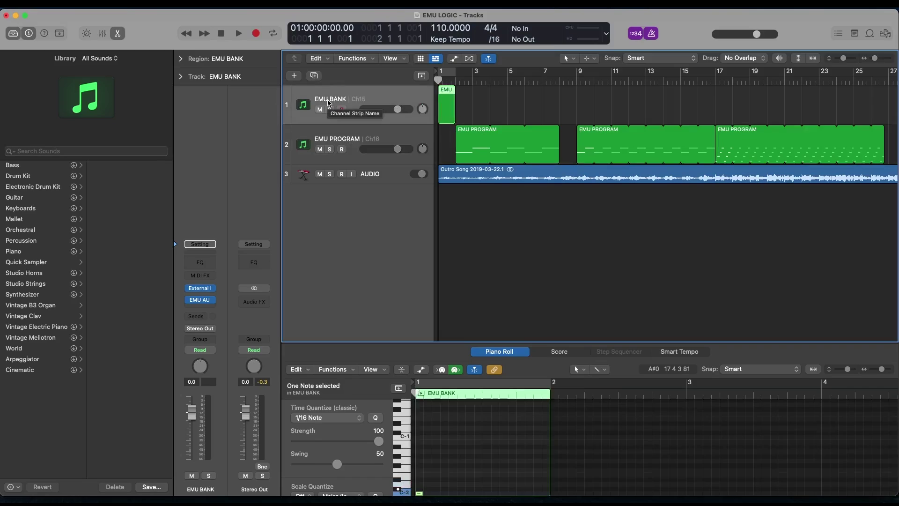
pyautogui.click(348, 141)
pyautogui.click(332, 99)
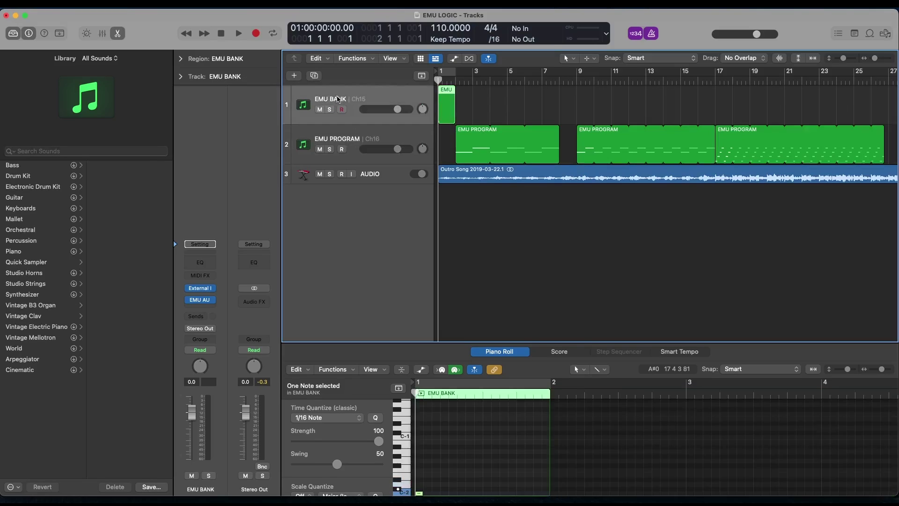
pyautogui.moveTo(201, 300)
pyautogui.click(206, 290)
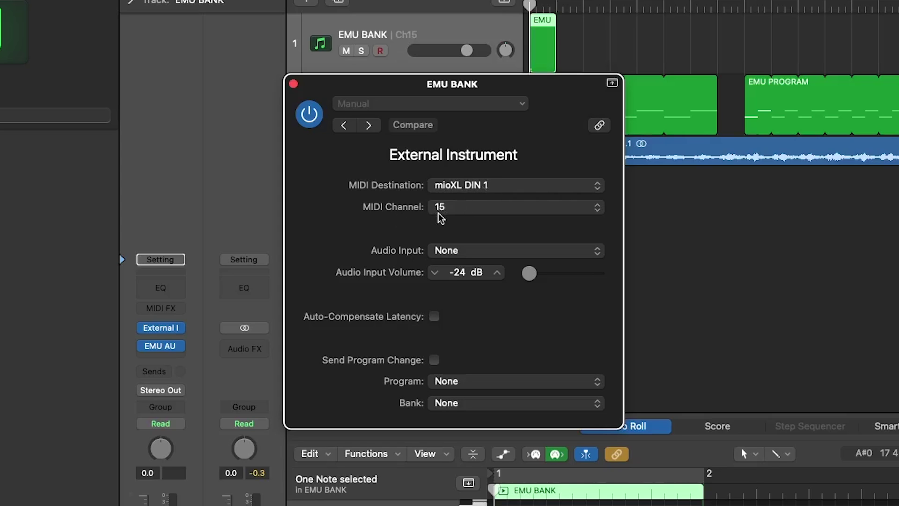
# - Confirm EMU BANK sends to mioXL DIN 1 on channel 15, then review EMU PROGRAM's External Instrument
pyautogui.click(293, 83)
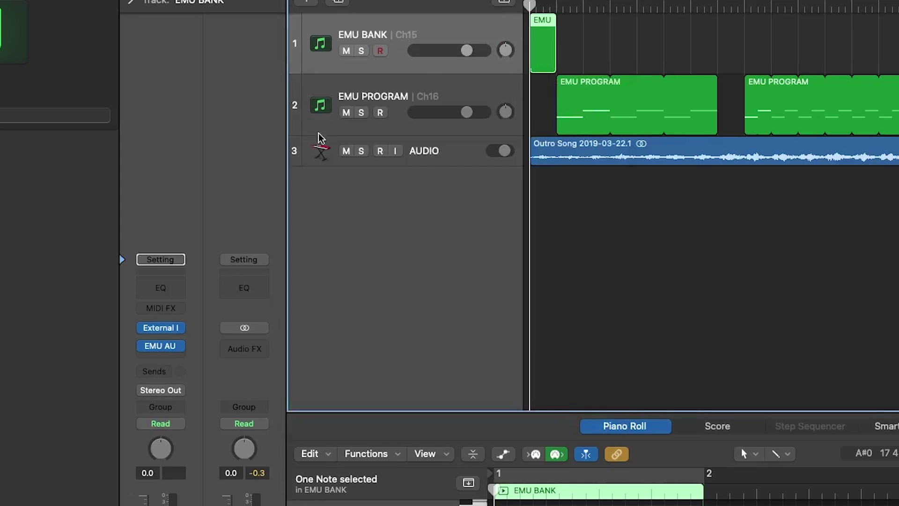
pyautogui.click(393, 93)
pyautogui.moveTo(205, 304)
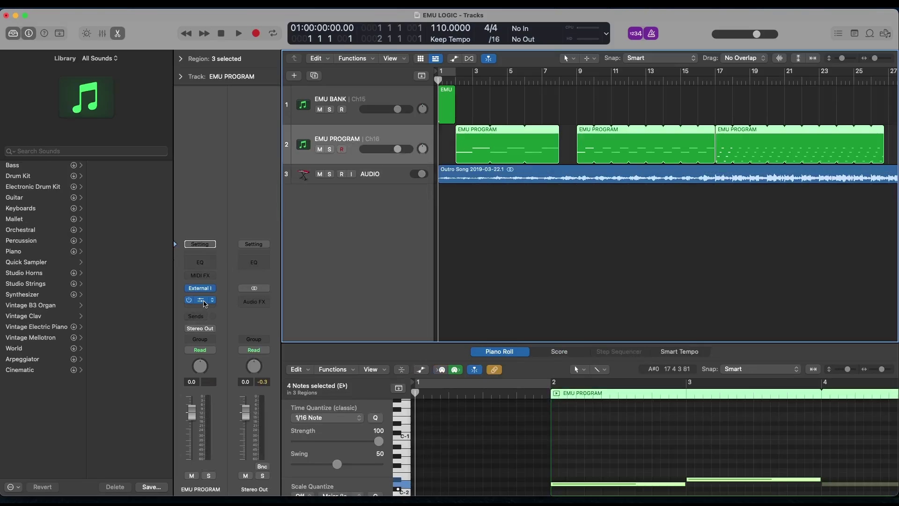
pyautogui.click(204, 289)
pyautogui.hscroll(-2, 450, 112)
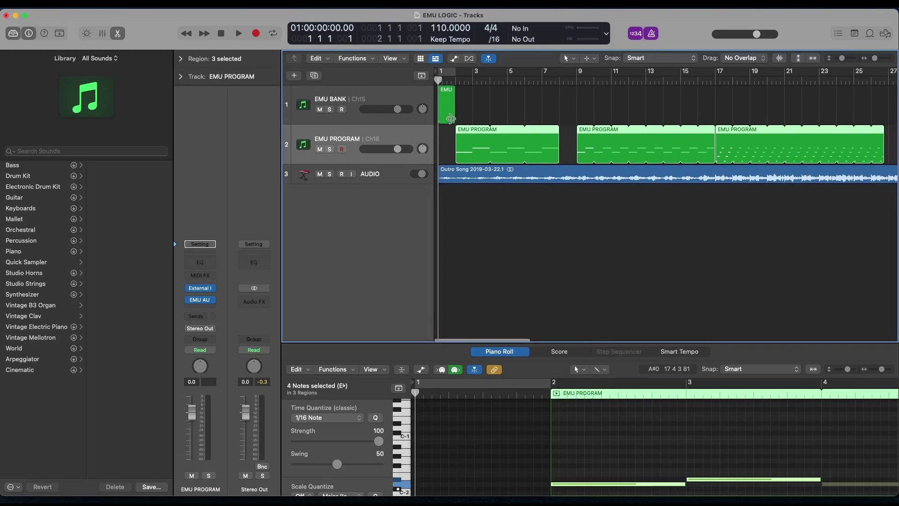
# - Open the EMU BANK region in an enlarged Piano Roll showing its single low note
pyautogui.click(406, 93)
pyautogui.doubleClick(445, 94)
pyautogui.doubleClick(446, 93)
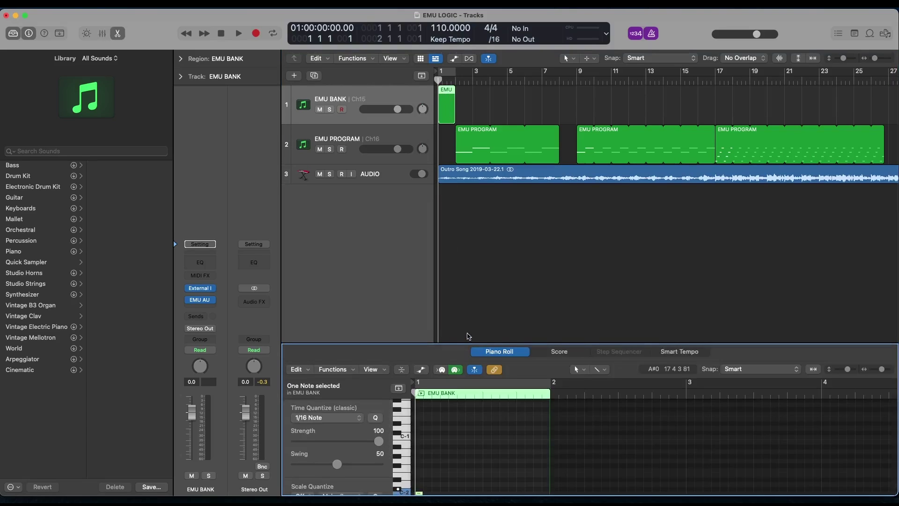
pyautogui.moveTo(467, 342); pyautogui.dragTo(467, 253)
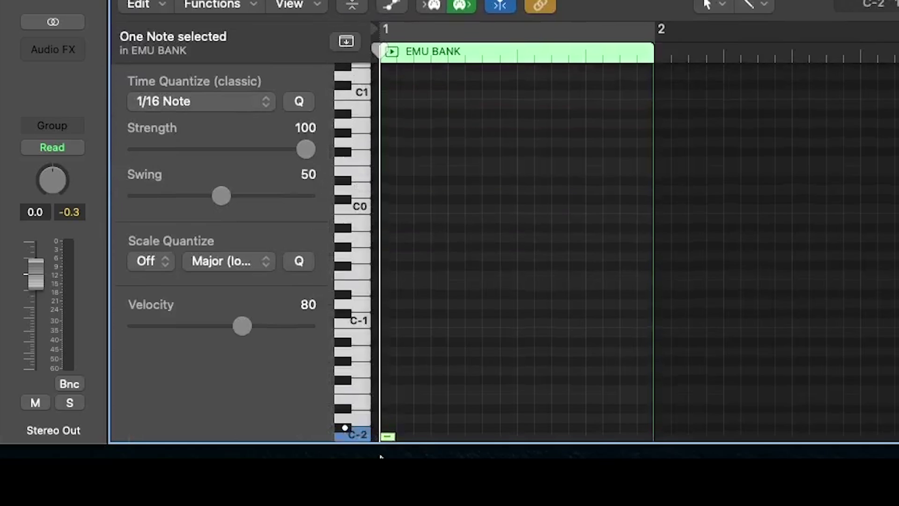
pyautogui.hscroll(1, 391, 420)
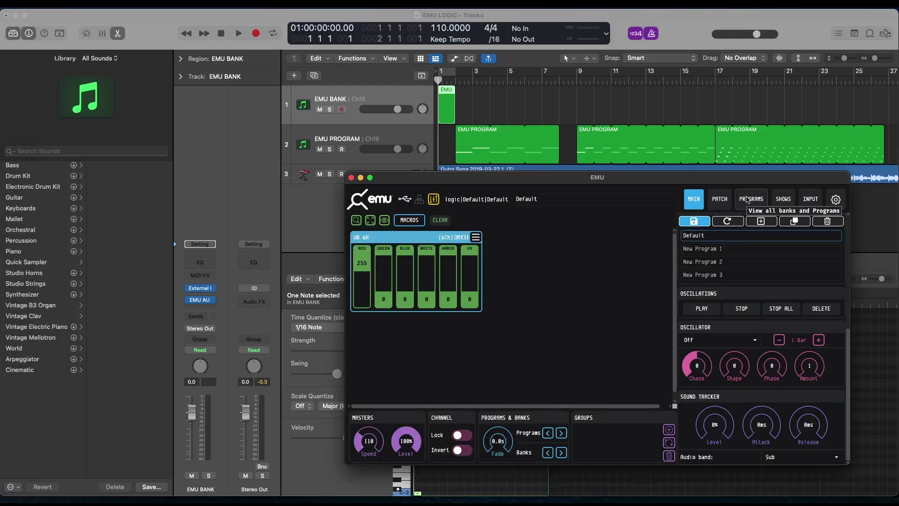
# - Add New Bank 1 in EMU, return to the Default bank, and add a C-2 note to EMU BANK
pyautogui.click(747, 200)
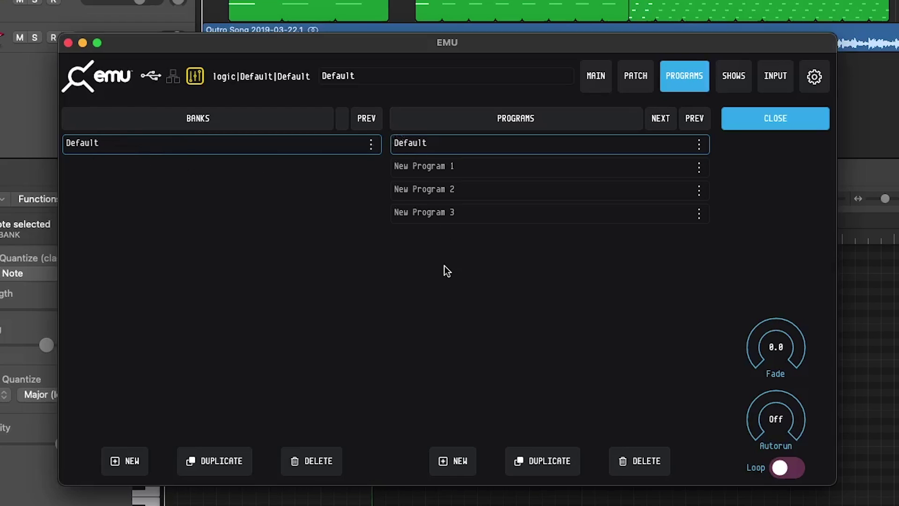
pyautogui.click(143, 458)
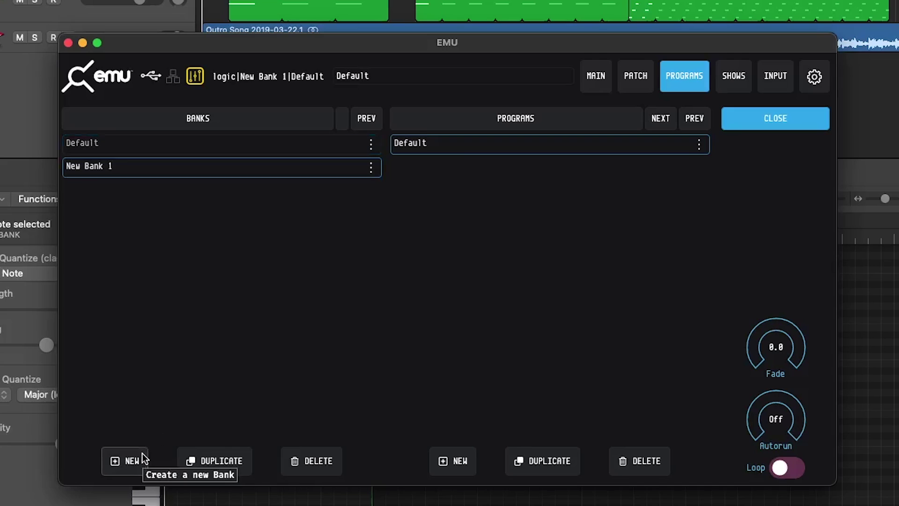
pyautogui.click(131, 147)
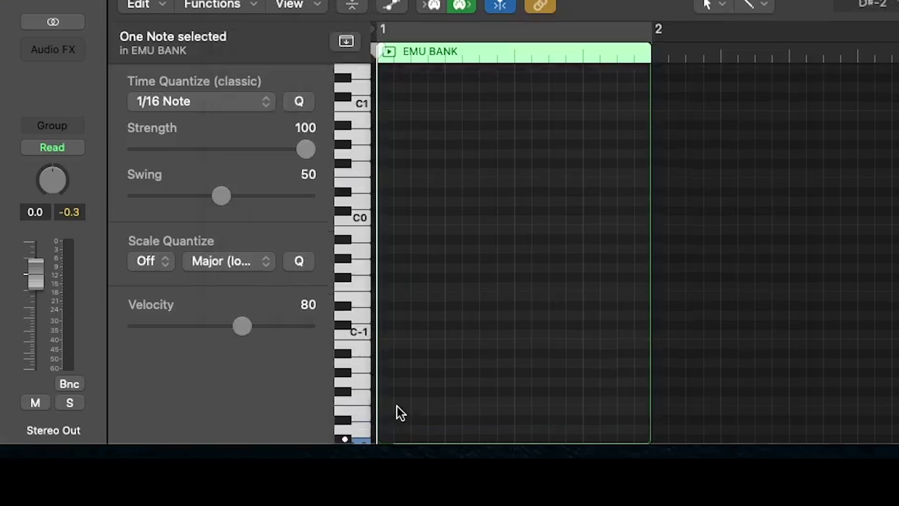
pyautogui.click(410, 429)
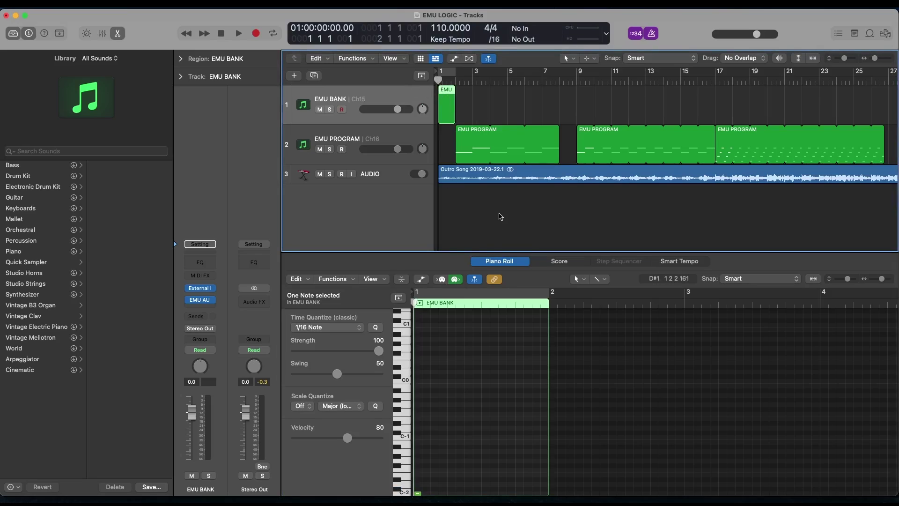
# - Select the EMU PROGRAM track's regions and step through New Programs 1, 2 and 3 in EMU
pyautogui.click(457, 156)
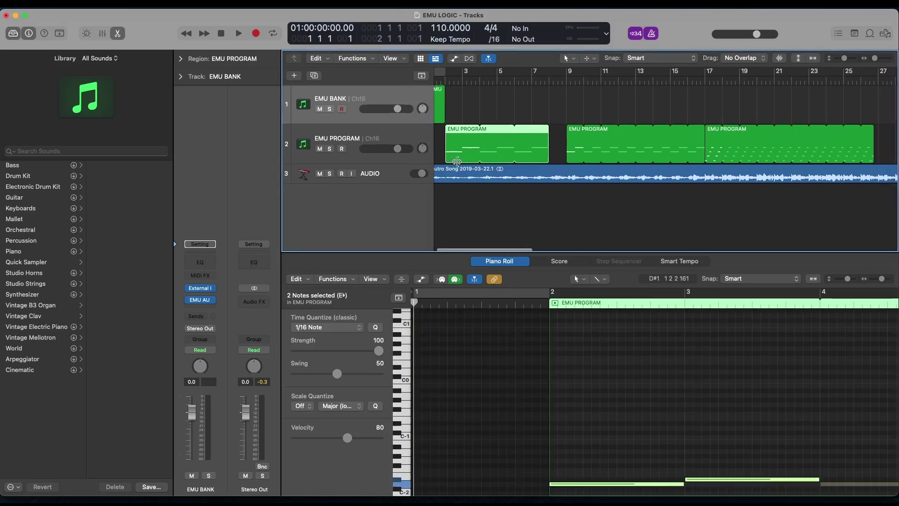
pyautogui.click(375, 136)
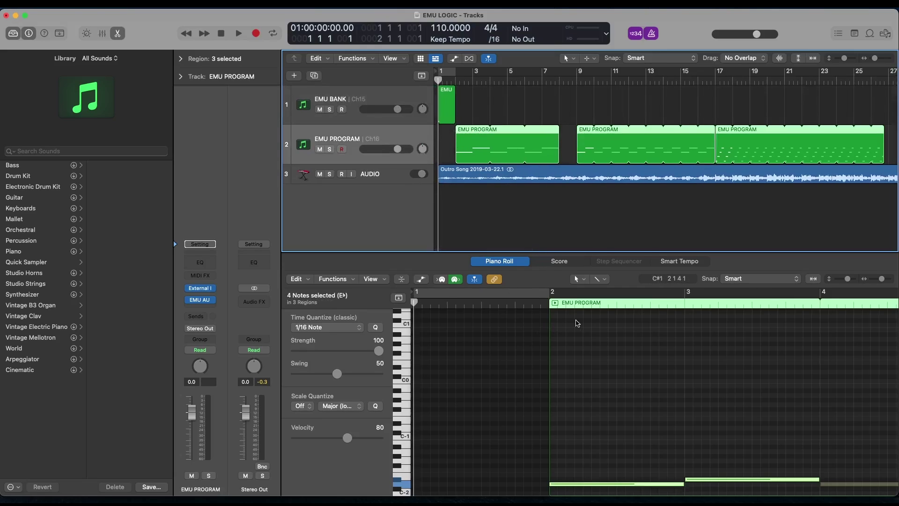
pyautogui.hscroll(3, 572, 321)
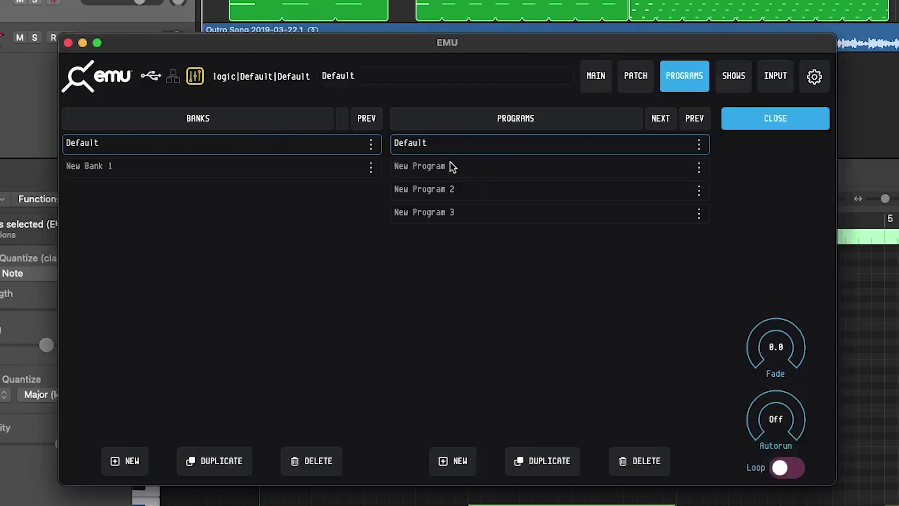
pyautogui.click(434, 168)
pyautogui.click(440, 193)
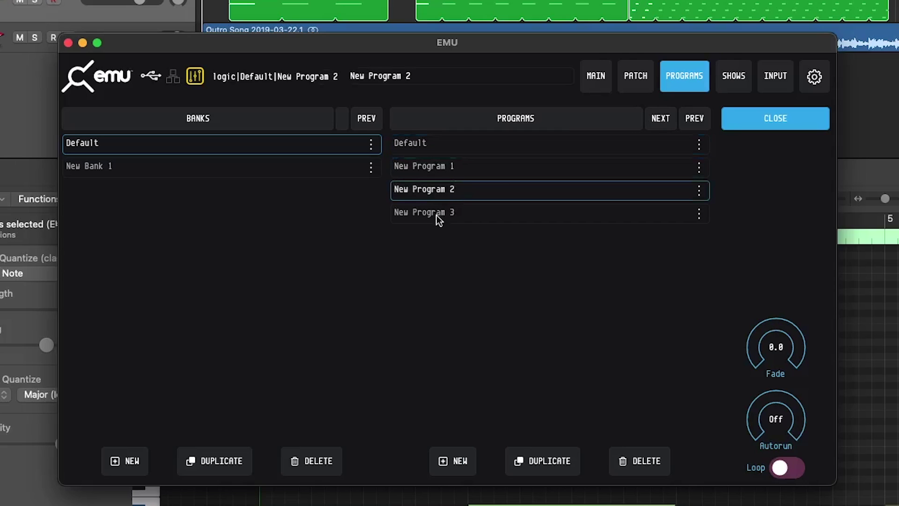
pyautogui.click(436, 216)
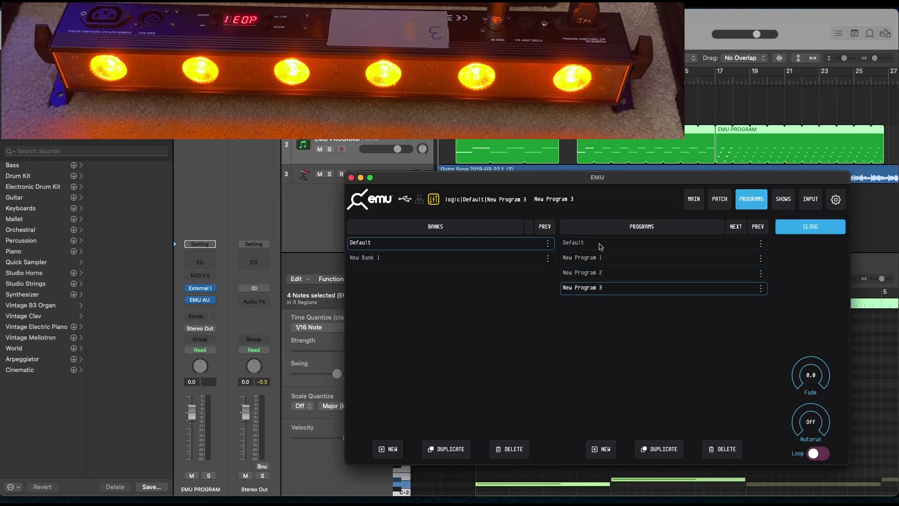
# - Recall Default (red), New Program 1 (green), New Program 2 (blue) and New Program 3 (amber)
pyautogui.click(600, 248)
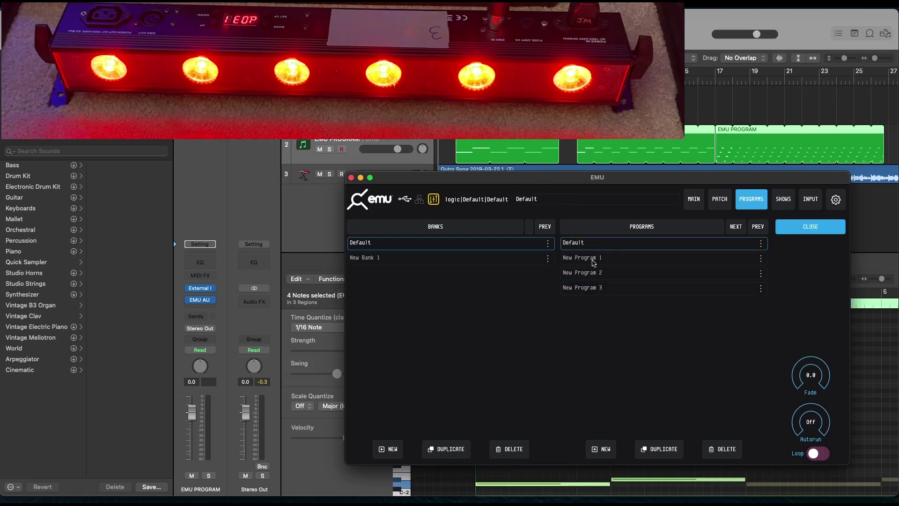
pyautogui.click(593, 260)
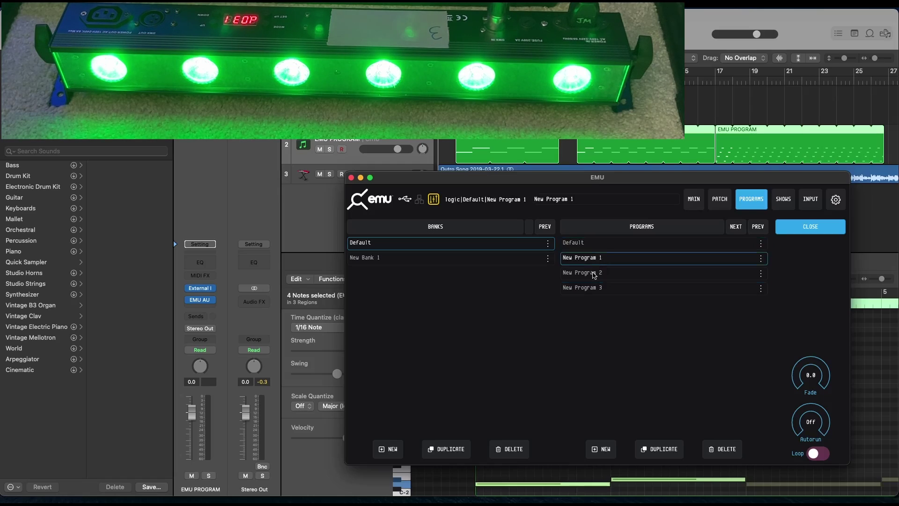
pyautogui.click(594, 274)
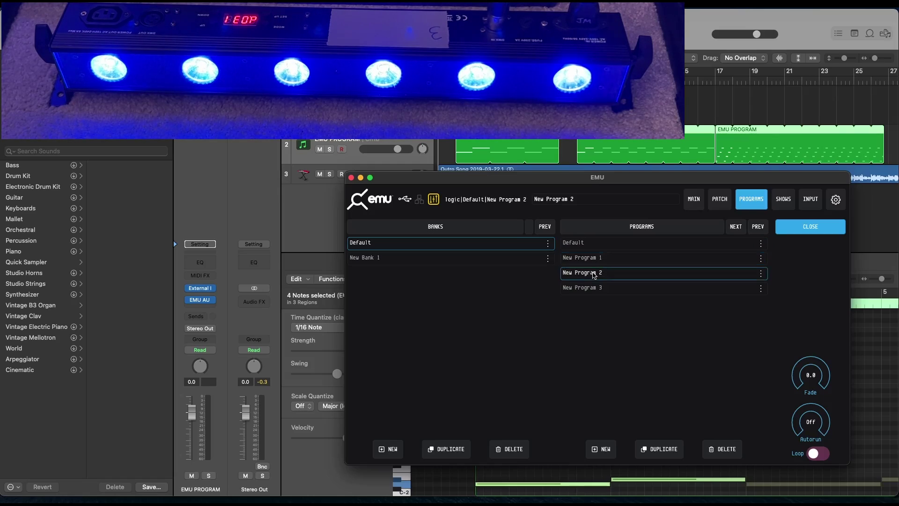
pyautogui.click(596, 291)
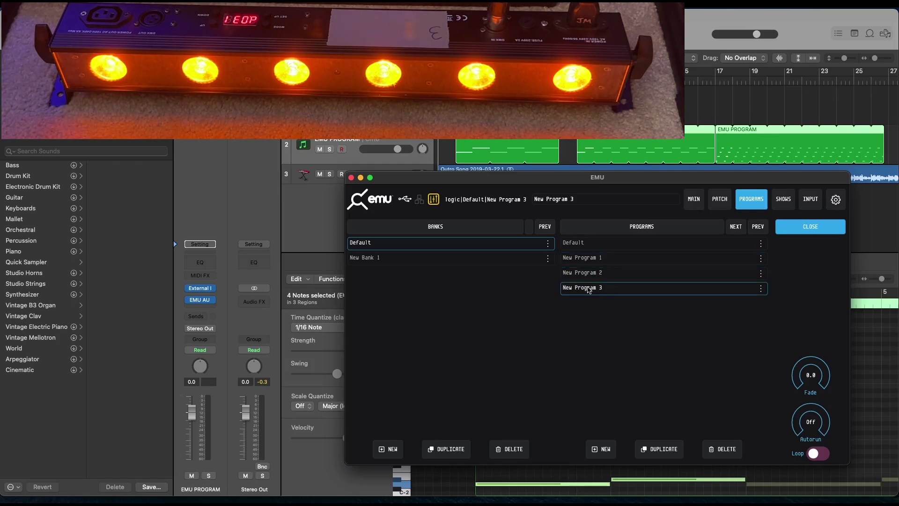
# - Check the EMU PROGRAM notes sit at D-2 and D#-2, then show the EMU BANK region's notes
pyautogui.moveTo(571, 178); pyautogui.dragTo(564, 255)
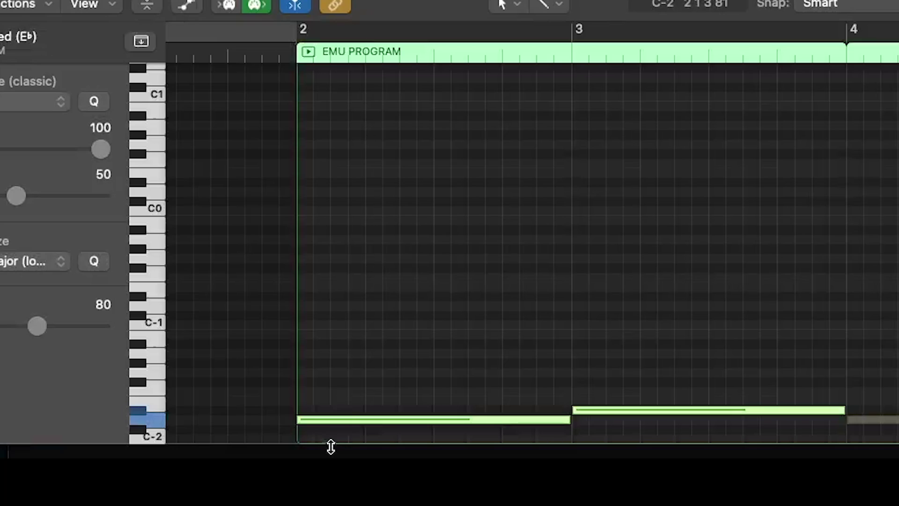
pyautogui.moveTo(326, 422)
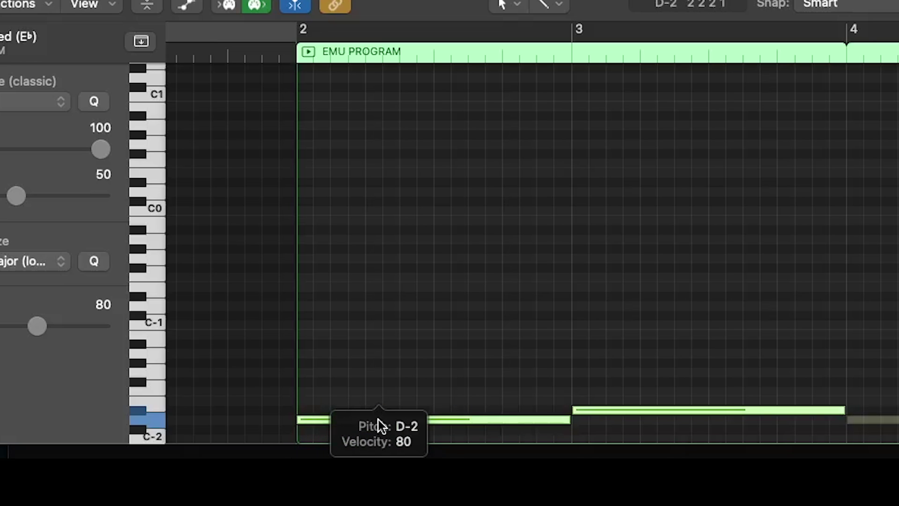
pyautogui.hscroll(1, 378, 420)
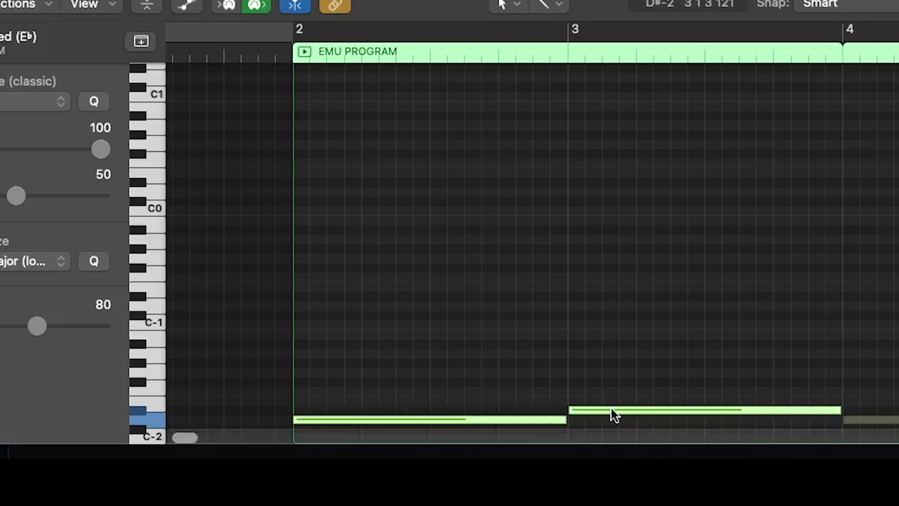
pyautogui.moveTo(612, 408)
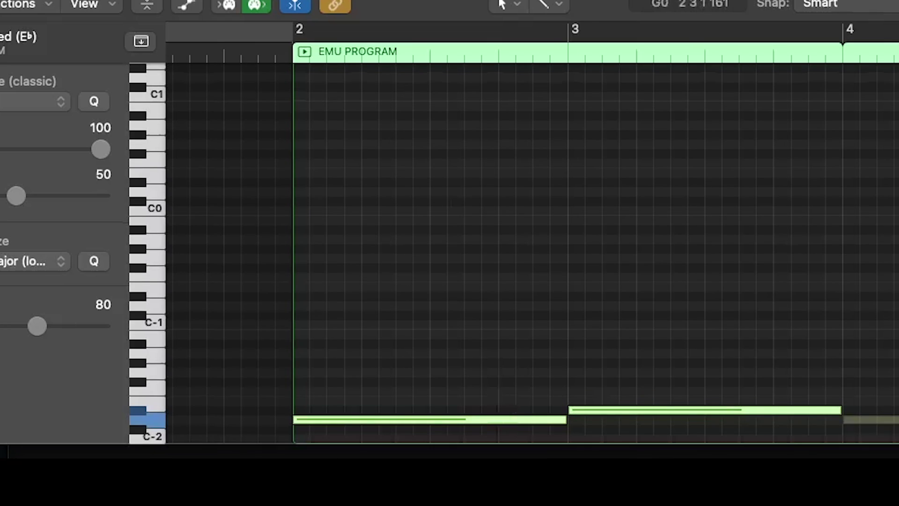
pyautogui.click(442, 97)
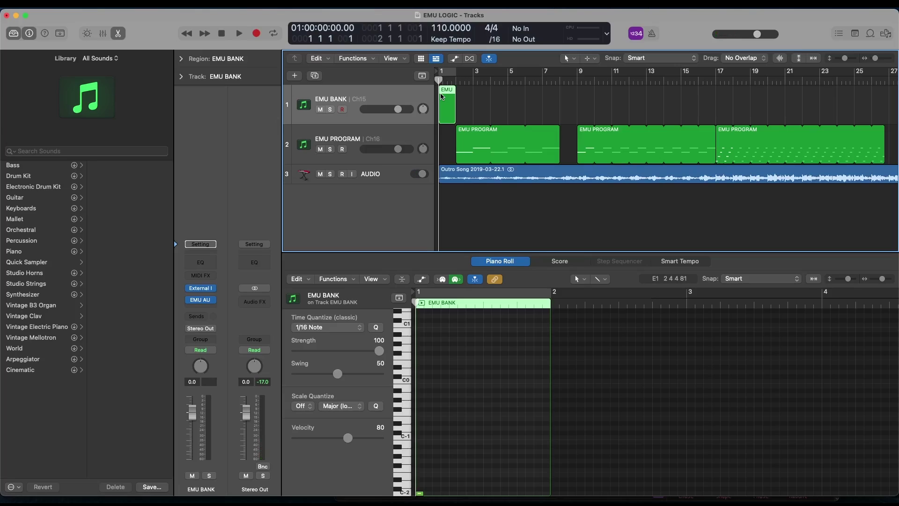
# - Play the song, show the second EMU PROGRAM region's notes, and play again from bar 17
pyautogui.press('space')
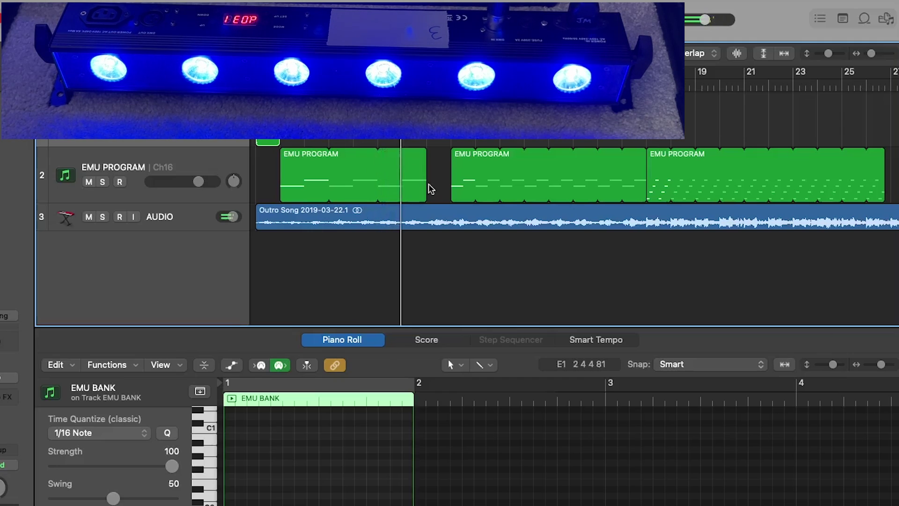
pyautogui.click(462, 159)
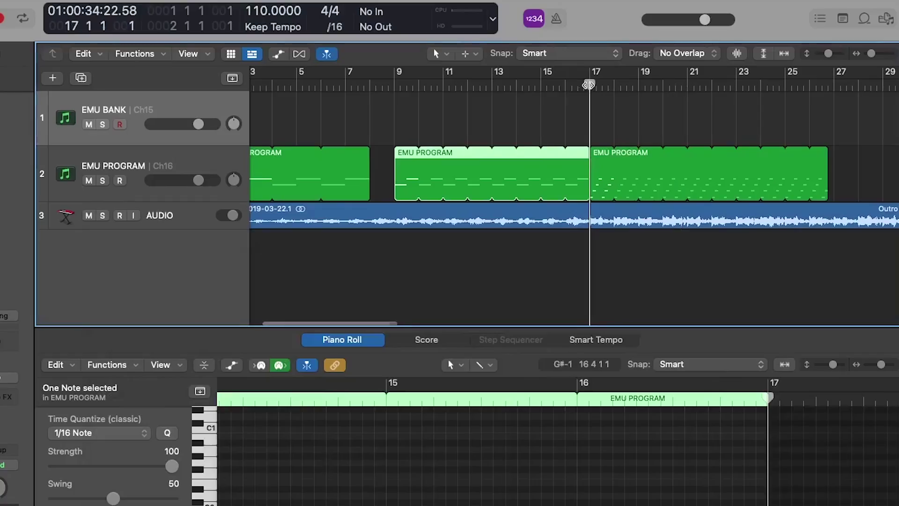
pyautogui.press('space')
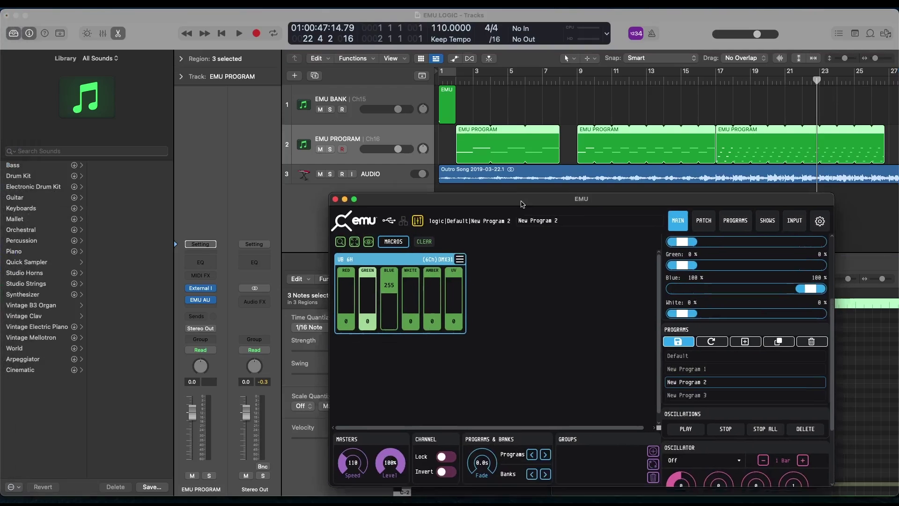
pyautogui.moveTo(522, 203); pyautogui.dragTo(501, 168)
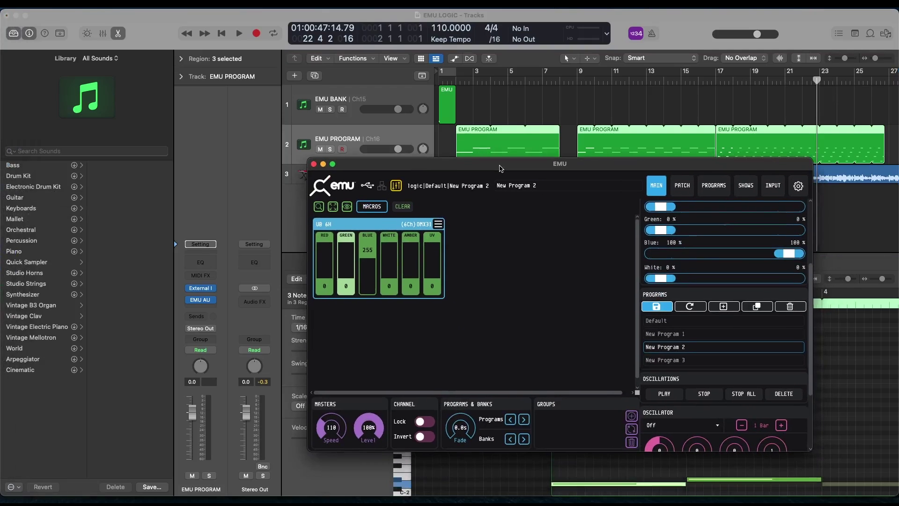